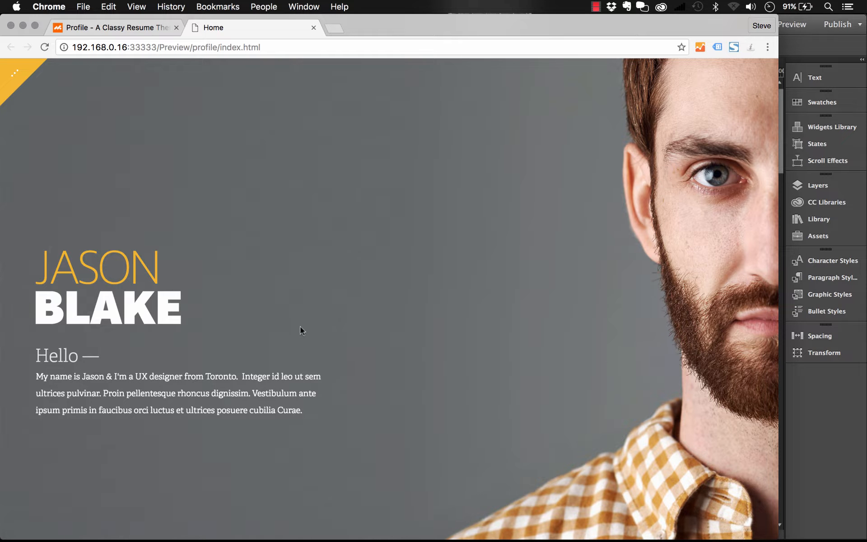
Review the resume page preview in Chrome, from the hero through the experience, technical, education and awards sections to the client logos
{"action": "scroll", "coordinate": [451, 283], "scroll_direction": "down", "scroll_amount": 7}
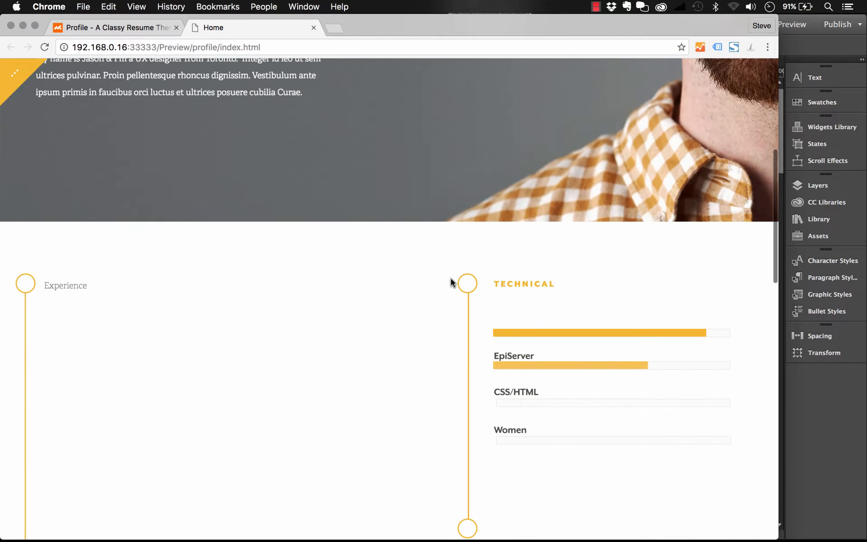
{"action": "scroll", "coordinate": [451, 283], "scroll_direction": "down", "scroll_amount": 3}
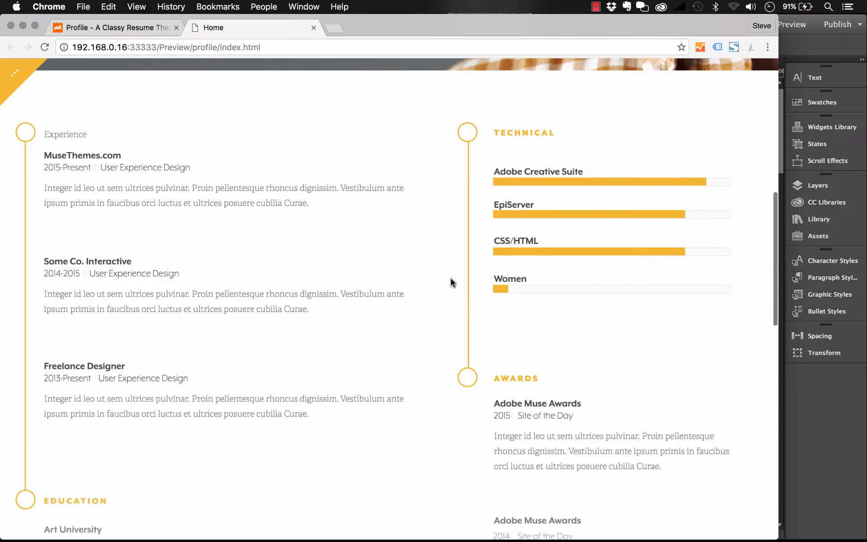
{"action": "scroll", "coordinate": [451, 282], "scroll_direction": "down", "scroll_amount": 2}
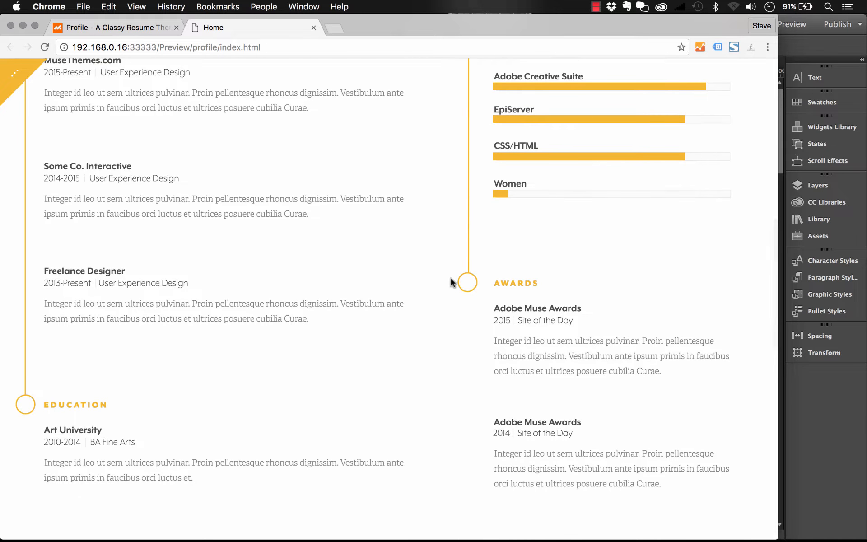
{"action": "scroll", "coordinate": [450, 283], "scroll_direction": "up", "scroll_amount": 1}
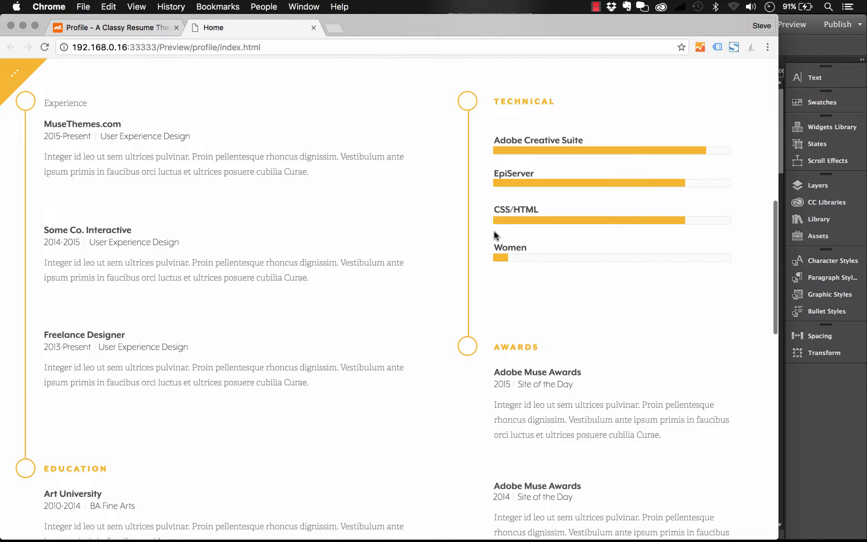
{"action": "scroll", "coordinate": [493, 226], "scroll_direction": "down", "scroll_amount": 5}
{"action": "scroll", "coordinate": [493, 226], "scroll_direction": "down", "scroll_amount": 5}
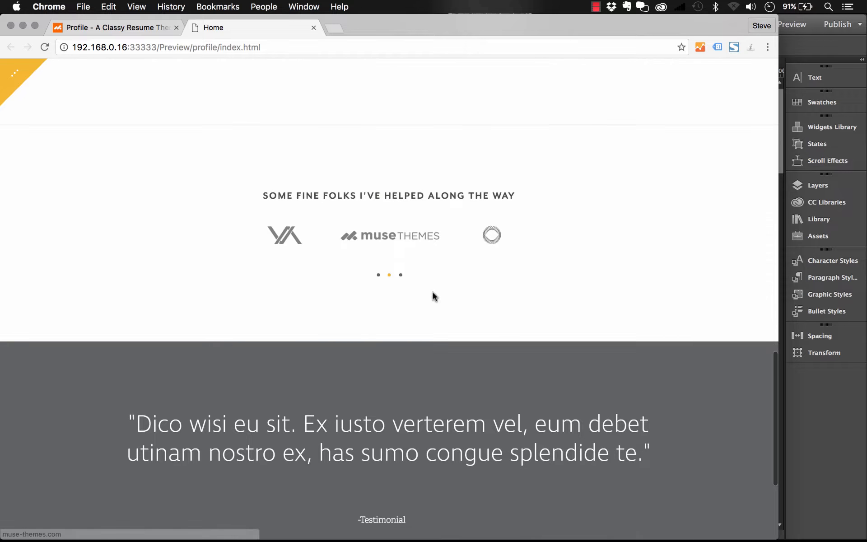
Try the client logo slider, view the testimonial and footer, reveal the corner wedge's contact details, and return to the hero
{"action": "left_click", "coordinate": [402, 276]}
{"action": "scroll", "coordinate": [402, 276], "scroll_direction": "down", "scroll_amount": 4}
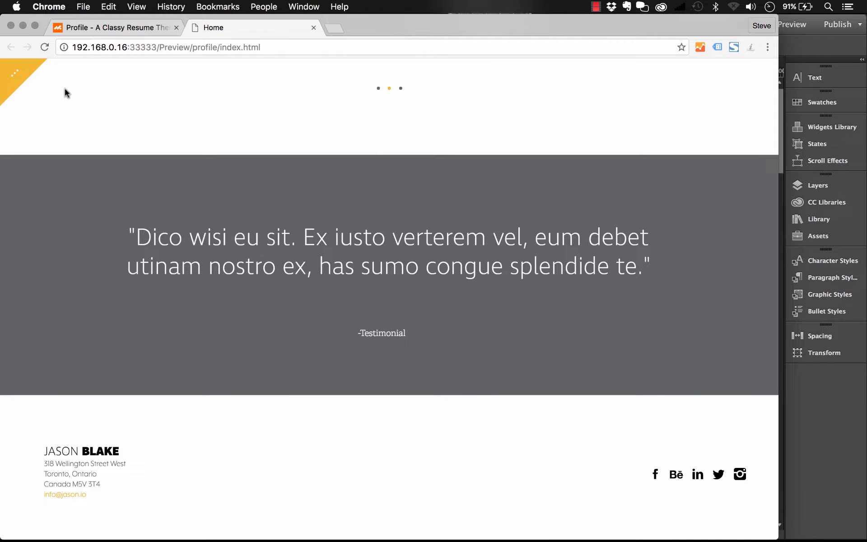
{"action": "mouse_move", "coordinate": [50, 80]}
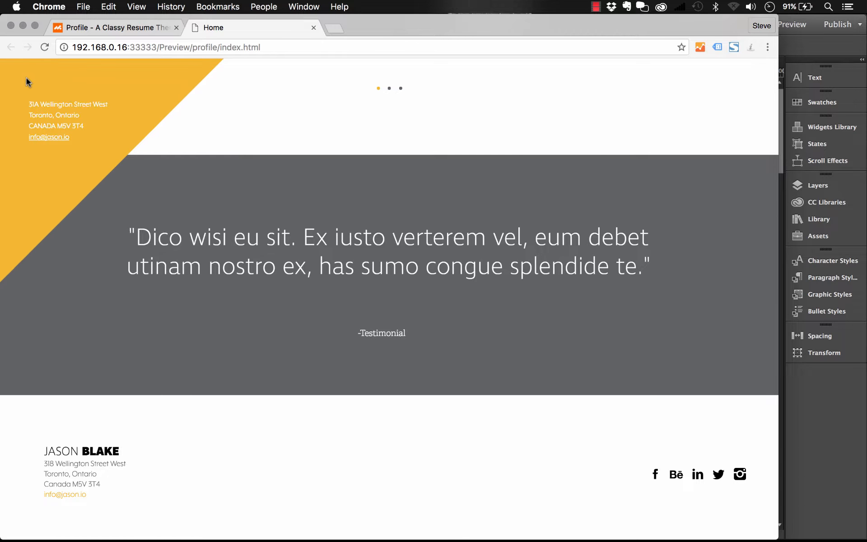
{"action": "scroll", "coordinate": [350, 208], "scroll_direction": "up", "scroll_amount": 15}
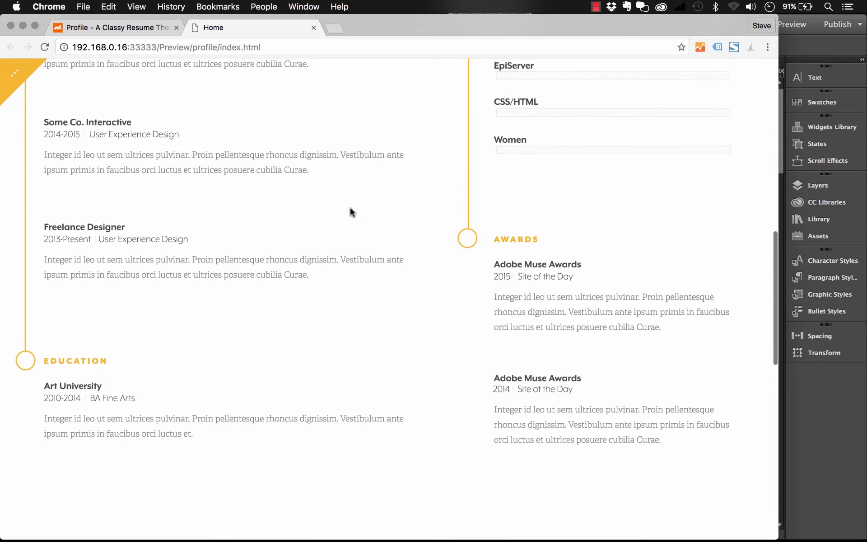
{"action": "scroll", "coordinate": [351, 208], "scroll_direction": "up", "scroll_amount": 15}
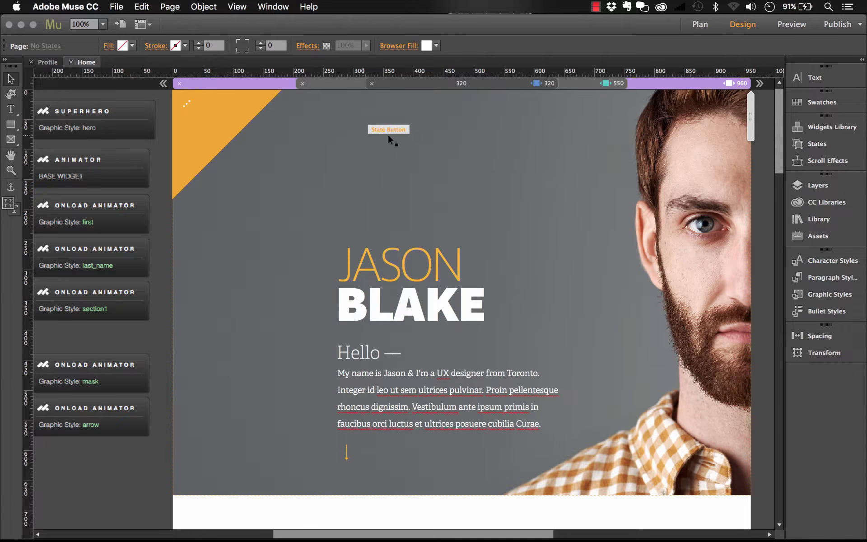
{"action": "scroll", "coordinate": [396, 136], "scroll_direction": "right", "scroll_amount": 3}
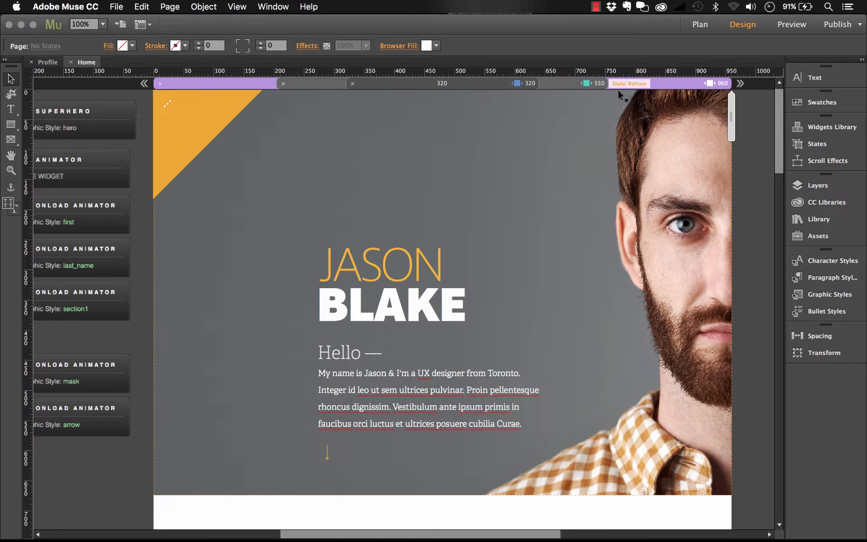
{"action": "scroll", "coordinate": [307, 138], "scroll_direction": "left", "scroll_amount": 10}
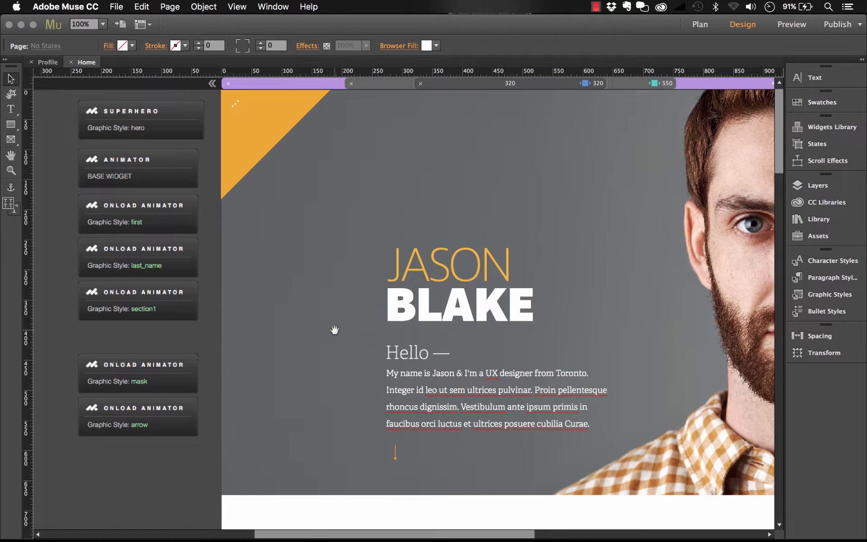
{"action": "left_click_drag", "start_coordinate": [335, 329], "coordinate": [319, 328]}
{"action": "scroll", "coordinate": [319, 329], "scroll_direction": "right", "scroll_amount": 5}
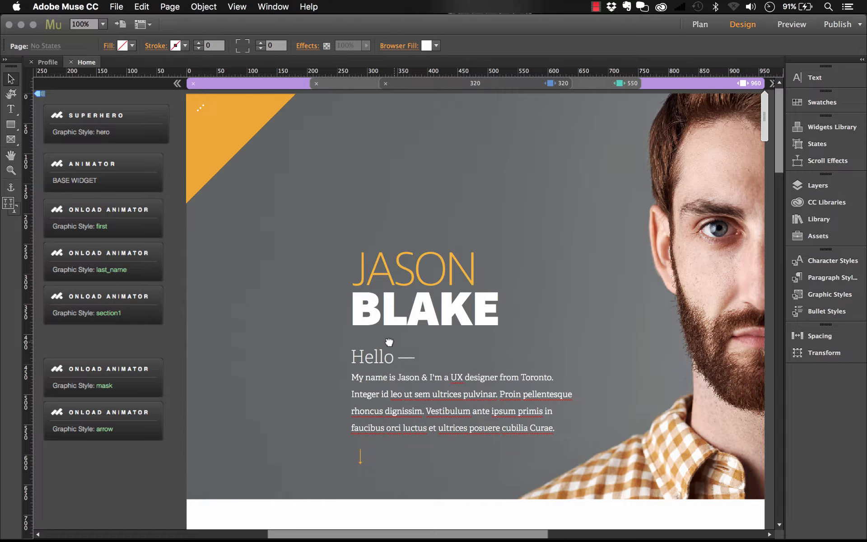
{"action": "scroll", "coordinate": [377, 342], "scroll_direction": "right", "scroll_amount": 3}
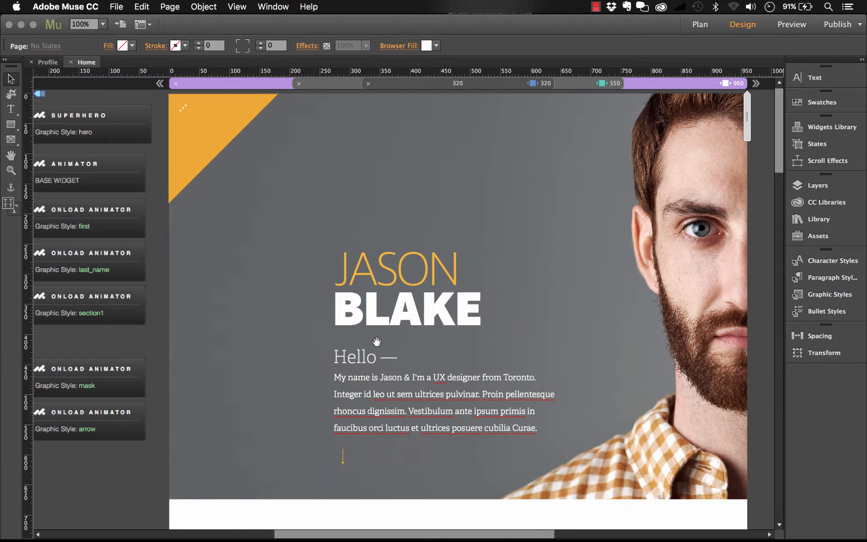
Select the orange corner wedge button, inspect its nested text frame, and show the button's Rollover state
{"action": "left_click", "coordinate": [211, 124]}
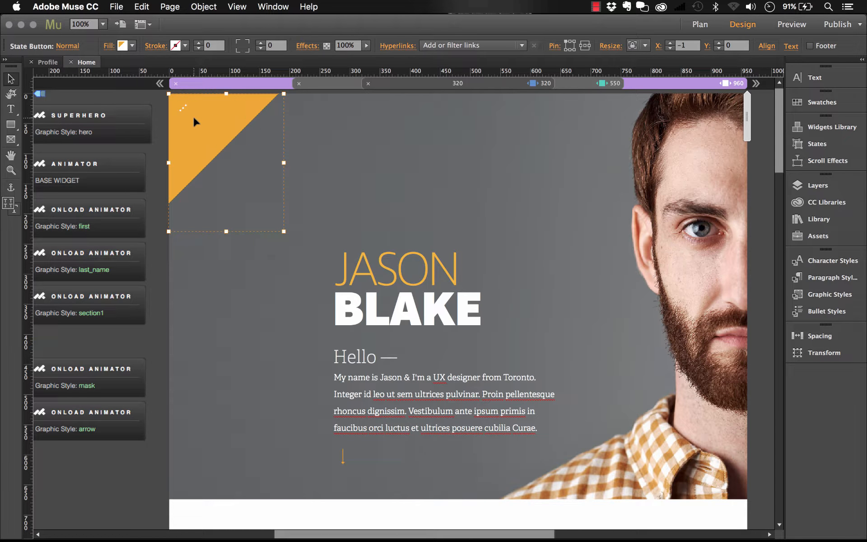
{"action": "left_click", "coordinate": [242, 162]}
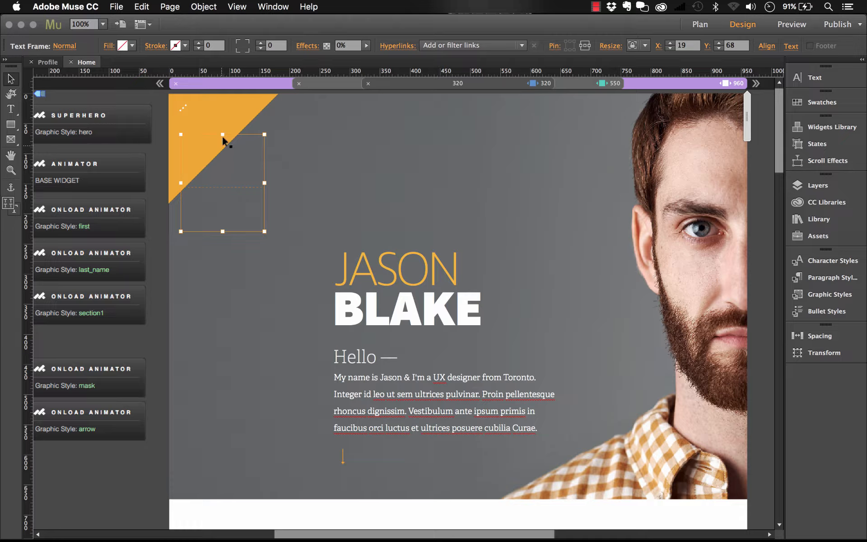
{"action": "left_click", "coordinate": [226, 110]}
{"action": "left_click", "coordinate": [72, 48]}
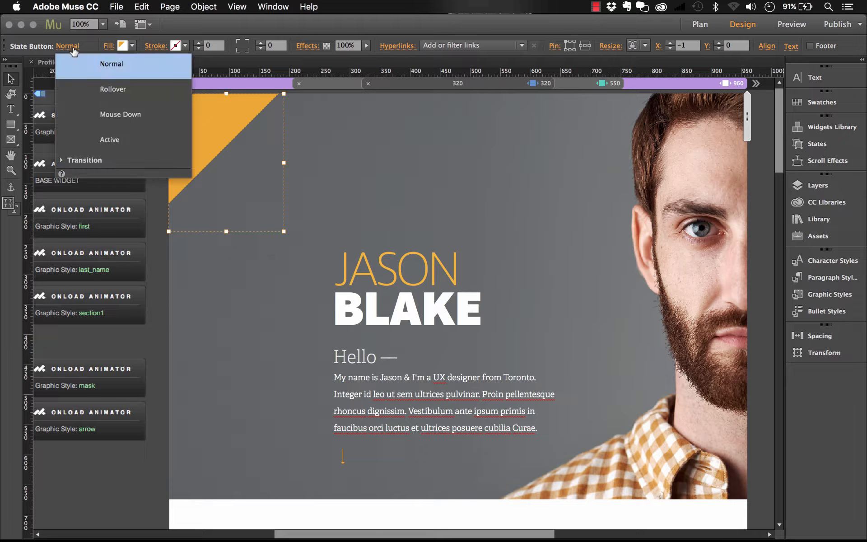
{"action": "left_click", "coordinate": [114, 90]}
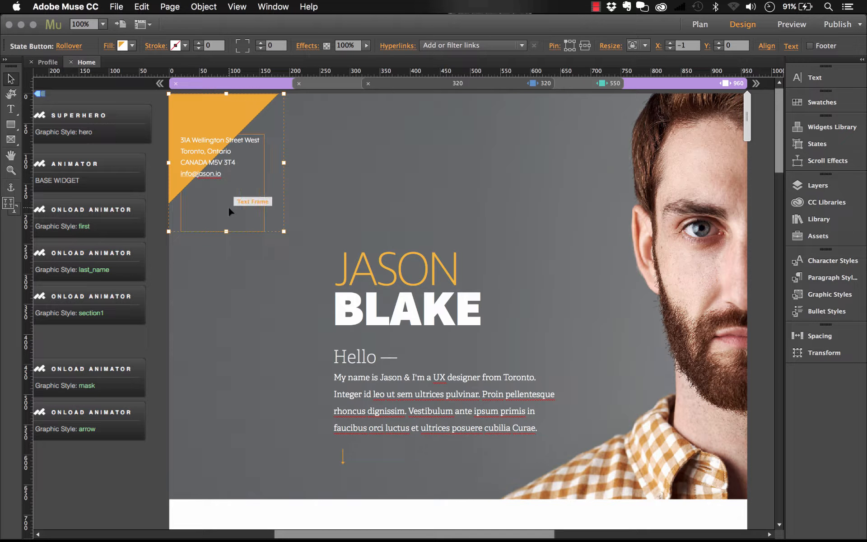
Examine the wedge's CSS in the Home page properties' HTML for <head> metadata, then close without saving changes
{"action": "left_click", "coordinate": [174, 10]}
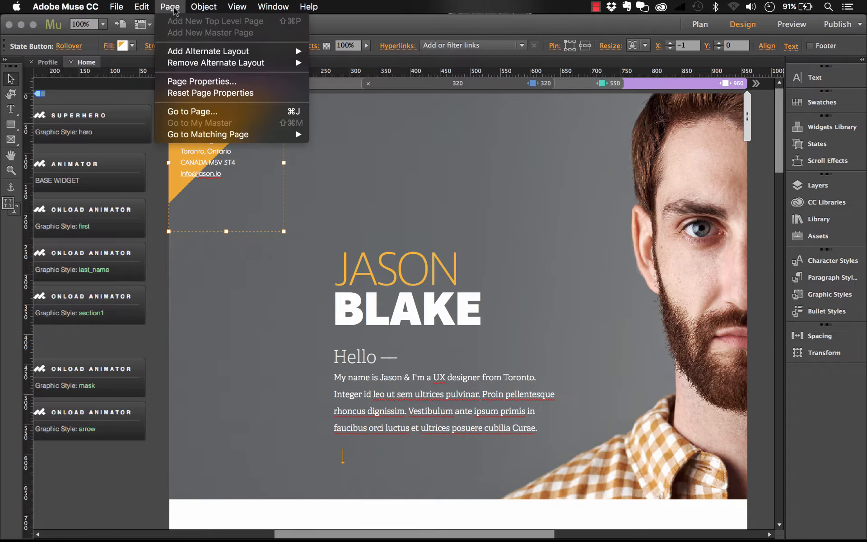
{"action": "left_click", "coordinate": [232, 81]}
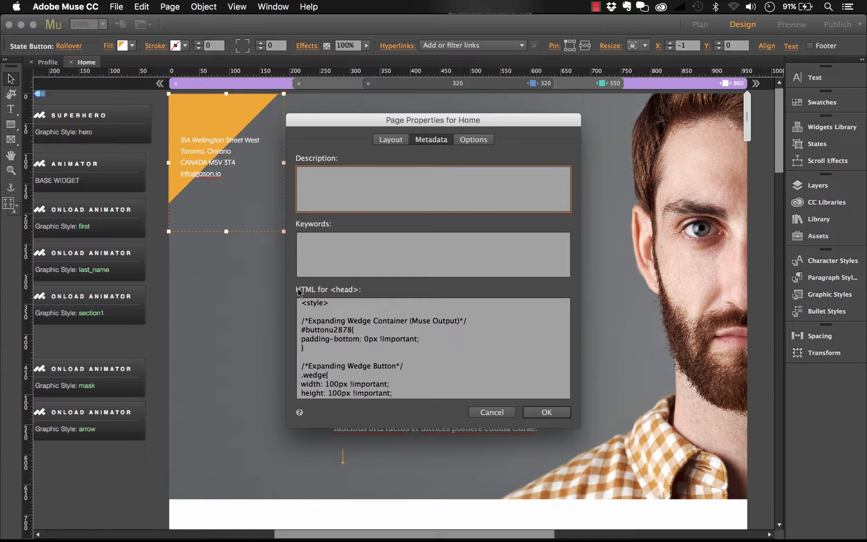
{"action": "scroll", "coordinate": [317, 316], "scroll_direction": "down", "scroll_amount": 5}
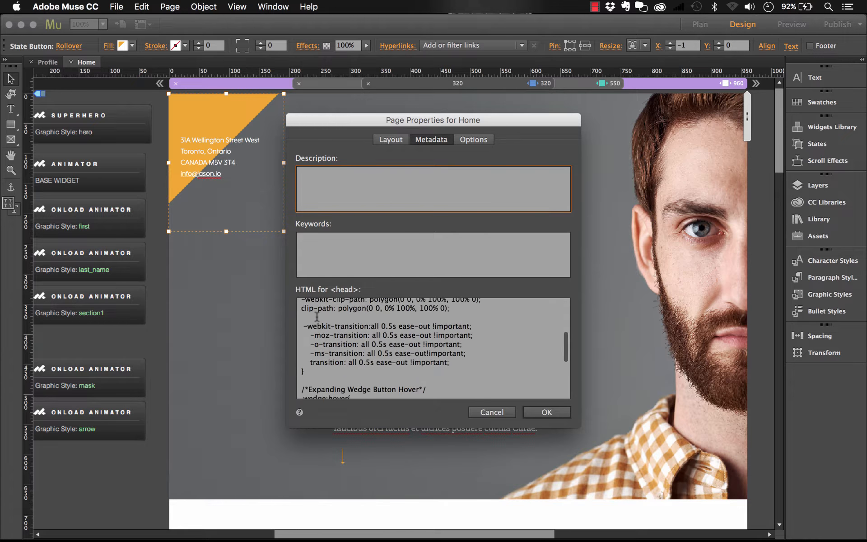
{"action": "scroll", "coordinate": [317, 317], "scroll_direction": "up", "scroll_amount": 5}
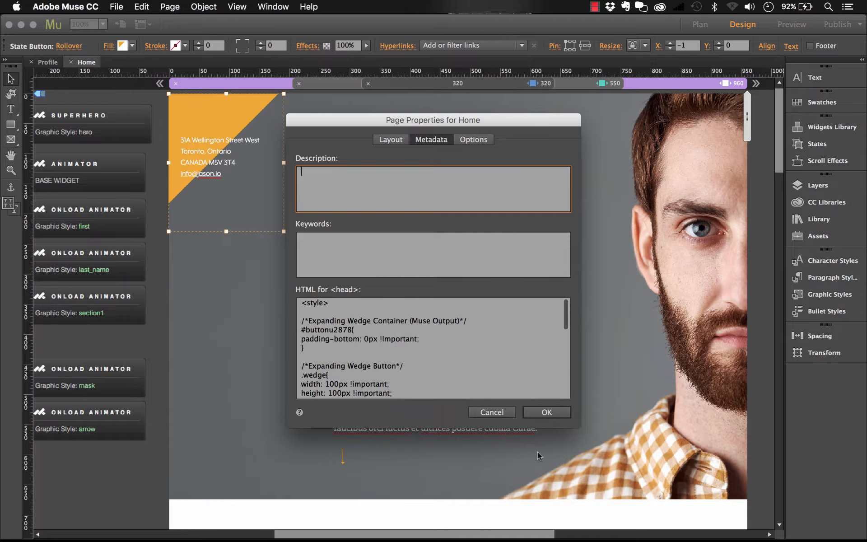
{"action": "left_click", "coordinate": [505, 412]}
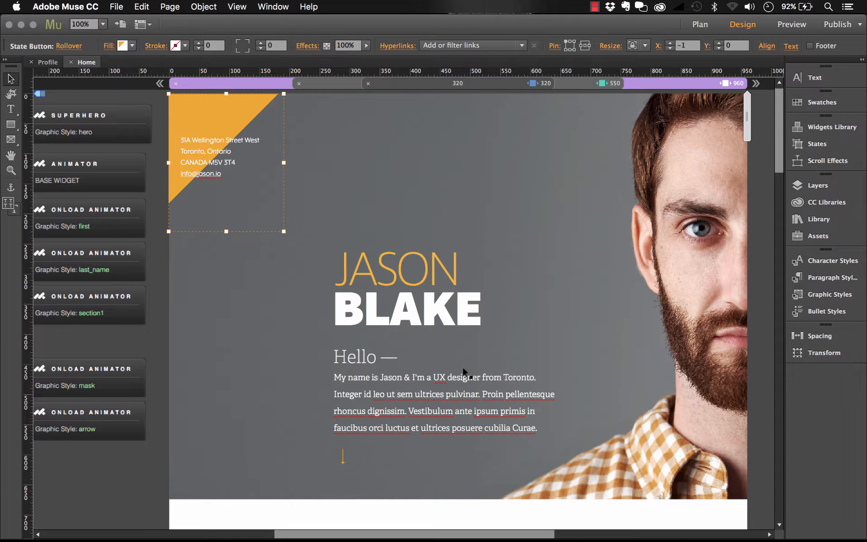
Reselect the corner wedge button and compare its Rollover state with its Normal state
{"action": "left_click", "coordinate": [141, 90]}
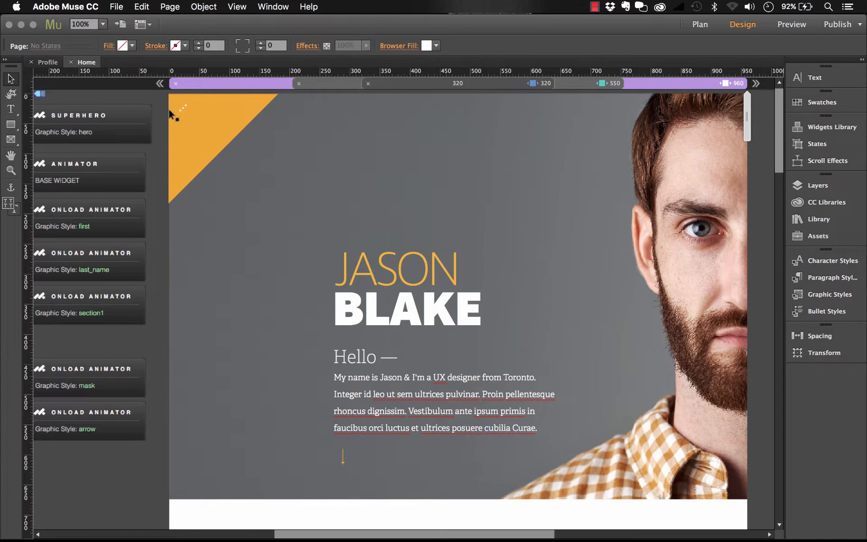
{"action": "left_click", "coordinate": [224, 145]}
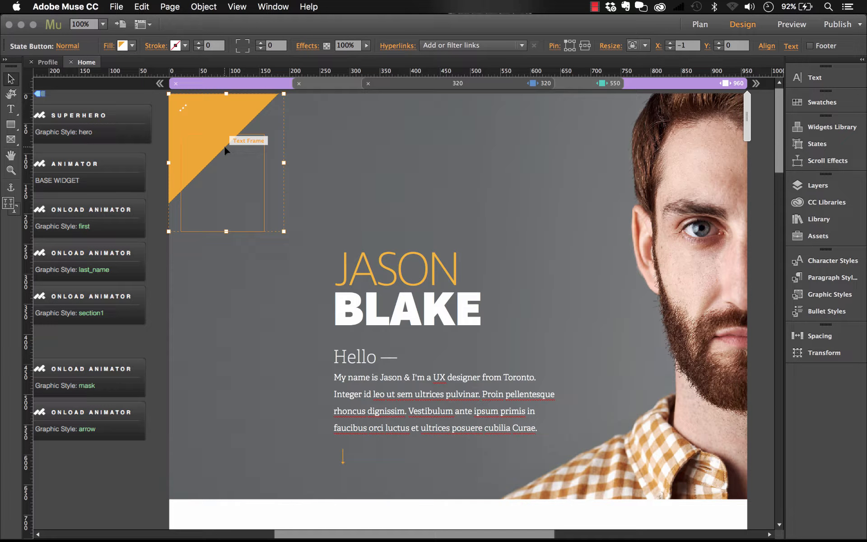
{"action": "left_click", "coordinate": [67, 46]}
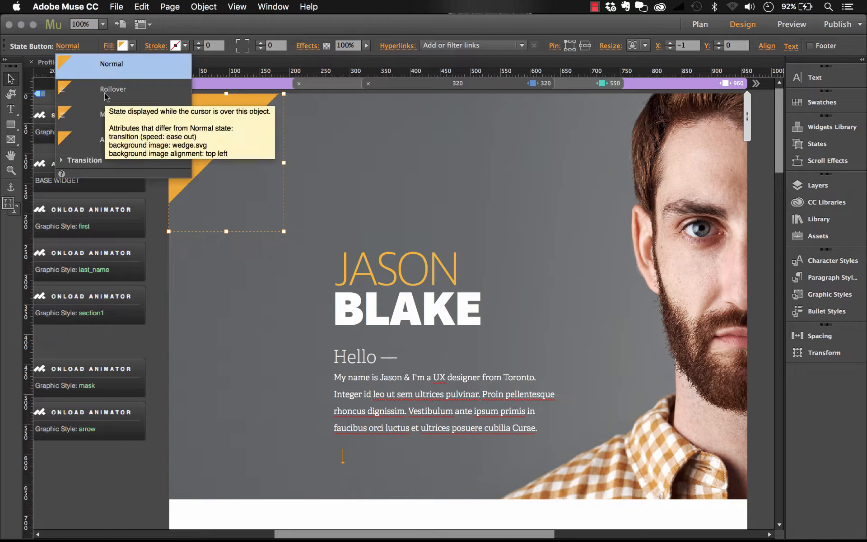
{"action": "left_click", "coordinate": [104, 93]}
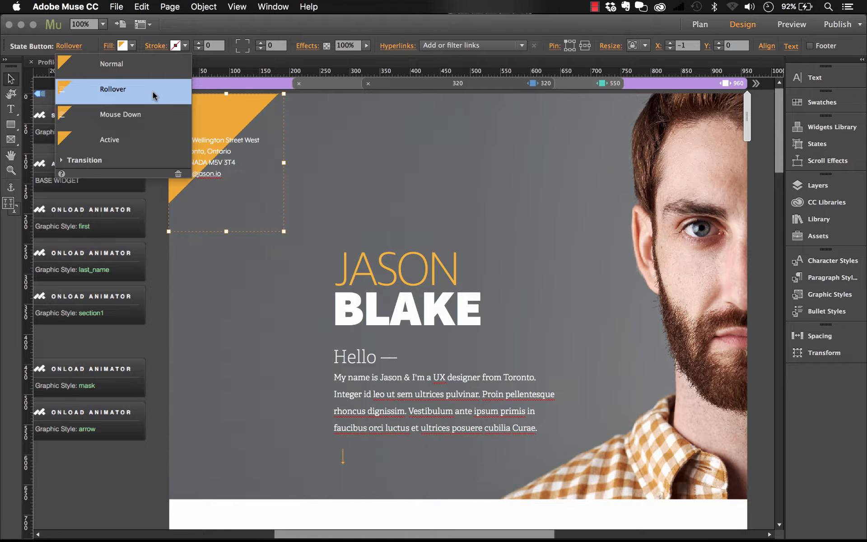
{"action": "left_click", "coordinate": [131, 68]}
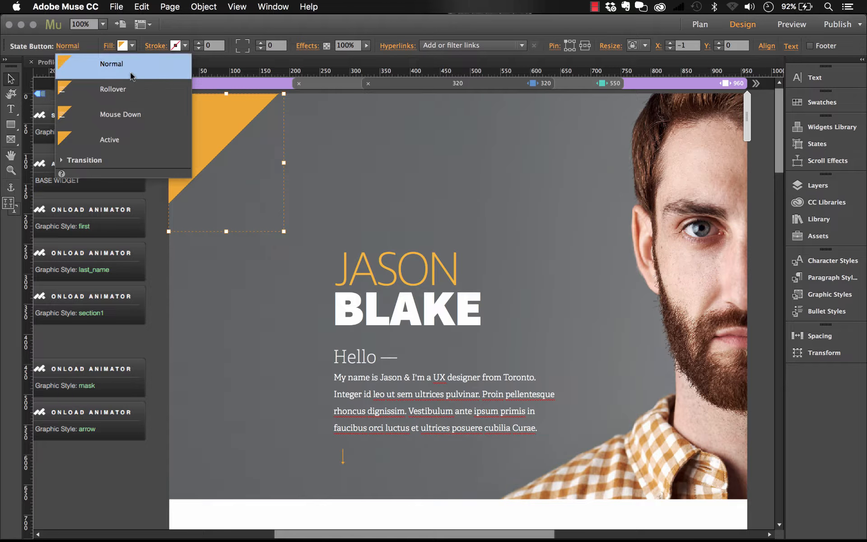
Select the full-width hero background button and examine its image fill, fitting and position settings
{"action": "left_click", "coordinate": [595, 225]}
{"action": "scroll", "coordinate": [587, 226], "scroll_direction": "right", "scroll_amount": 3}
{"action": "left_click_drag", "start_coordinate": [578, 227], "coordinate": [605, 224]}
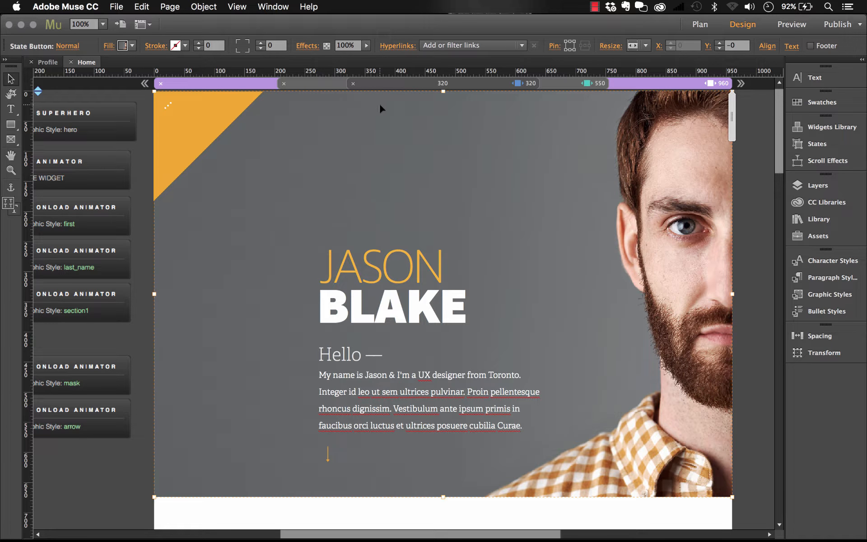
{"action": "left_click", "coordinate": [109, 46]}
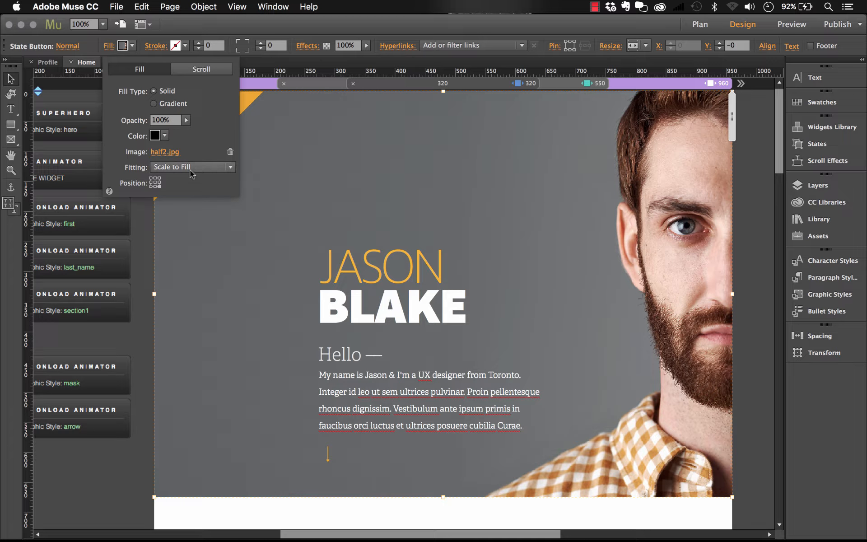
{"action": "left_click", "coordinate": [759, 190]}
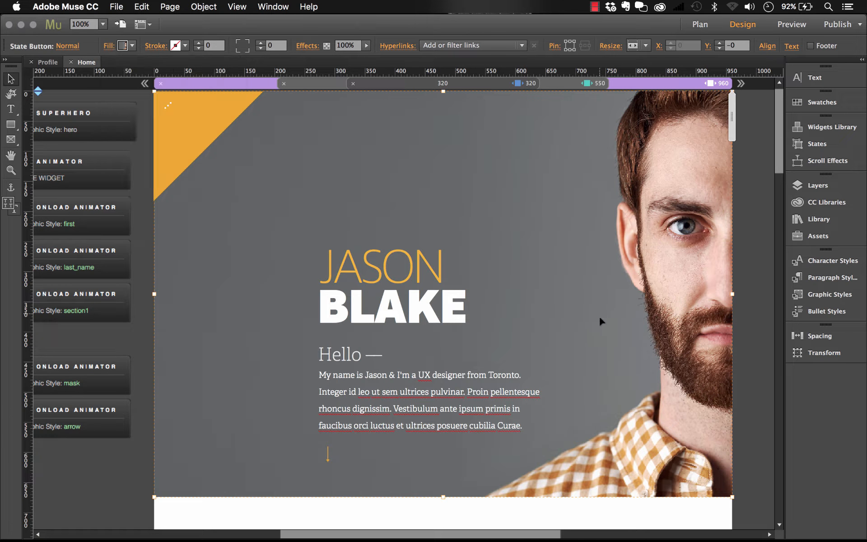
Inspect the hero's first-name, last-name and introduction text frames, then view the experience and technical sections below
{"action": "key", "text": "space"}
{"action": "left_click_drag", "start_coordinate": [585, 349], "coordinate": [584, 280]}
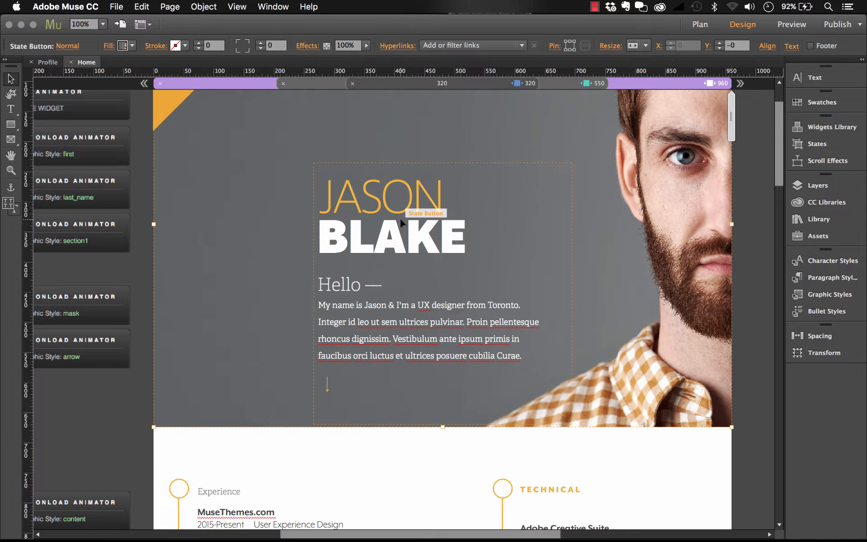
{"action": "left_click", "coordinate": [400, 217]}
{"action": "left_click", "coordinate": [368, 191]}
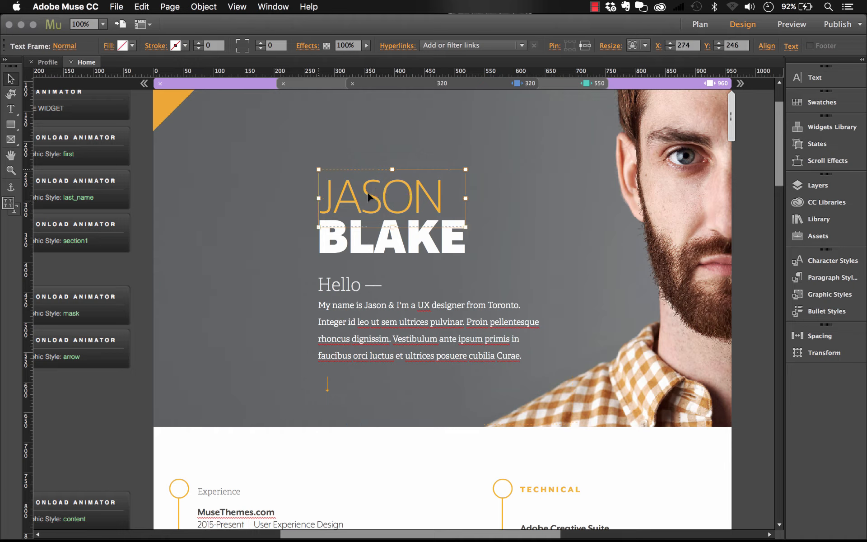
{"action": "left_click", "coordinate": [375, 251]}
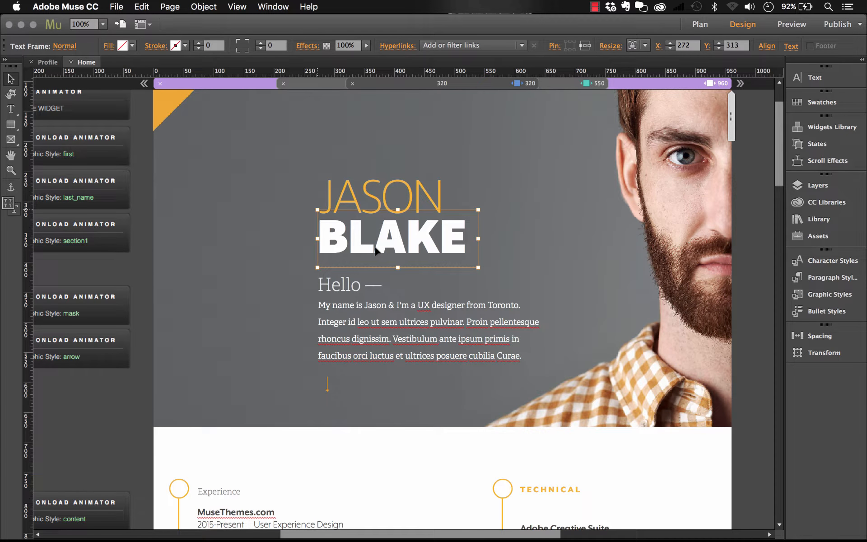
{"action": "left_click", "coordinate": [387, 322]}
{"action": "left_click", "coordinate": [388, 322]}
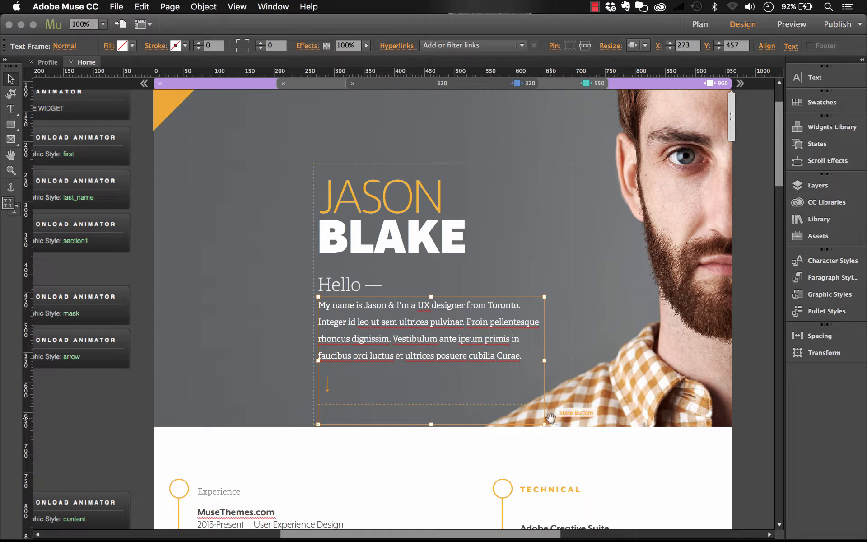
{"action": "left_click_drag", "start_coordinate": [532, 300], "coordinate": [519, 146]}
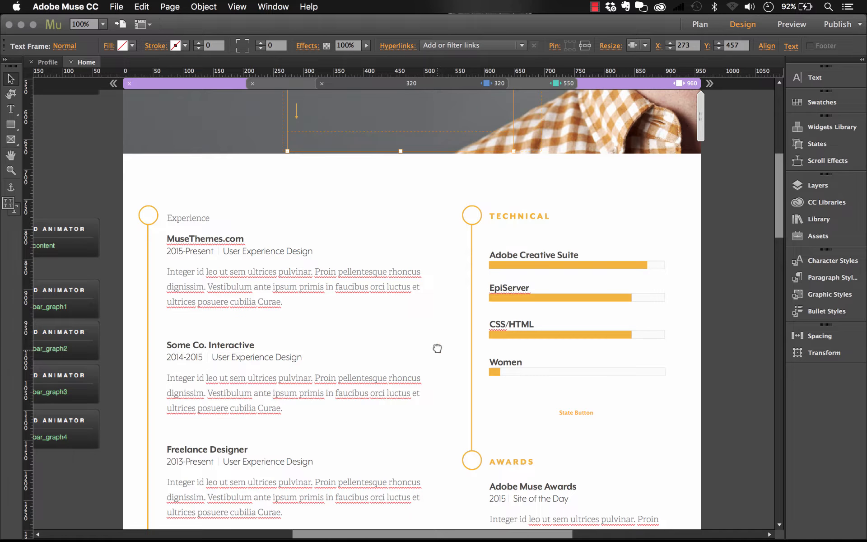
Select the client logo slideshow below the experience section and examine its composition options
{"action": "left_click_drag", "start_coordinate": [439, 348], "coordinate": [439, 261]}
{"action": "left_click_drag", "start_coordinate": [427, 429], "coordinate": [429, 264]}
{"action": "left_click_drag", "start_coordinate": [425, 399], "coordinate": [421, 265]}
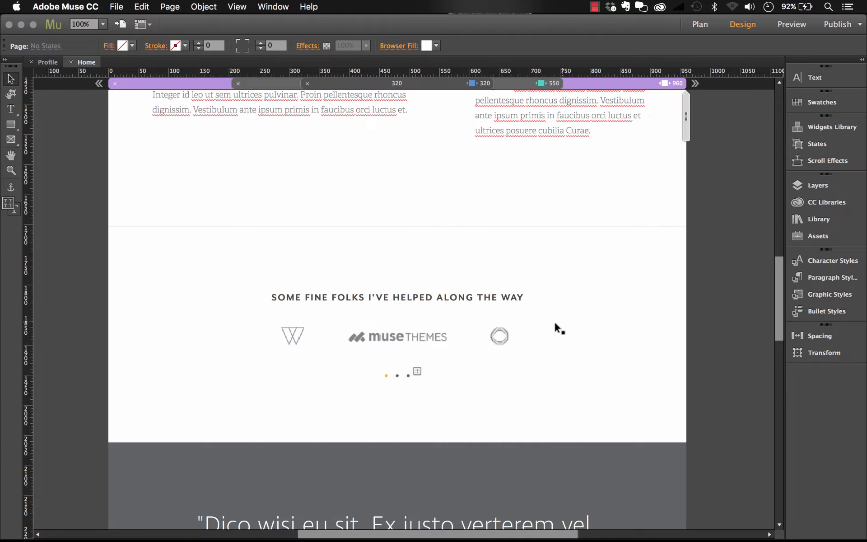
{"action": "left_click", "coordinate": [535, 329]}
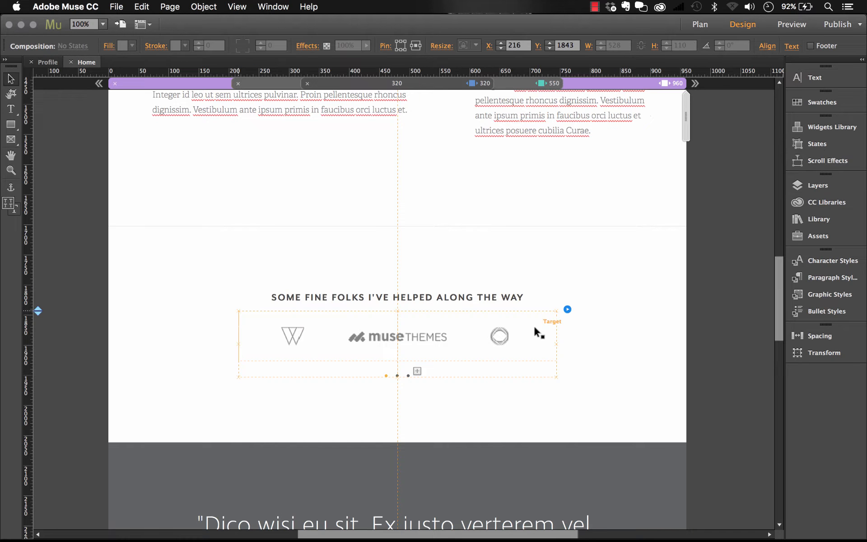
{"action": "left_click", "coordinate": [568, 310]}
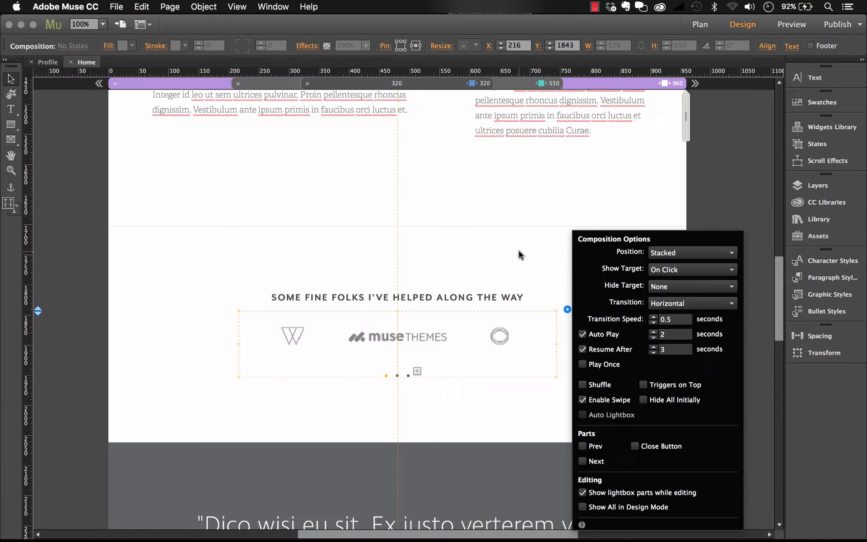
{"action": "left_click", "coordinate": [564, 436]}
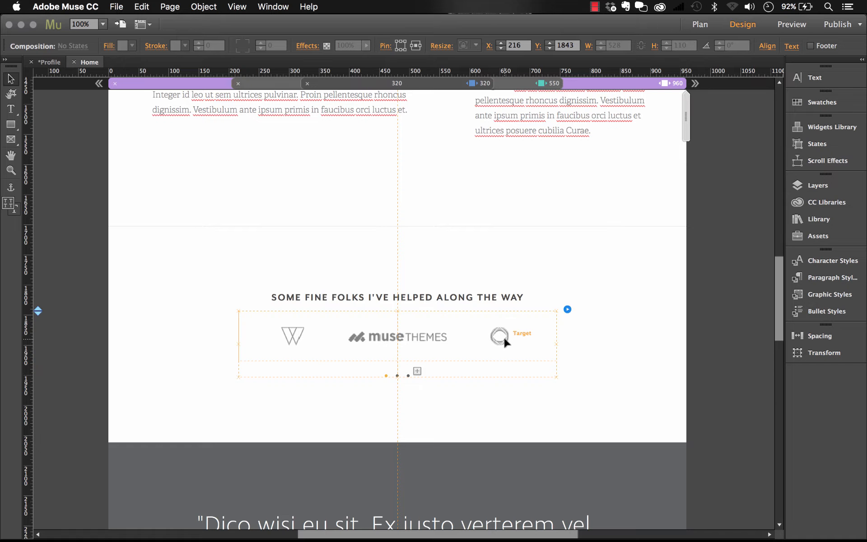
Move the circular client logo slightly to the left inside the slideshow and deselect it
{"action": "left_click", "coordinate": [503, 337]}
{"action": "left_click", "coordinate": [500, 339]}
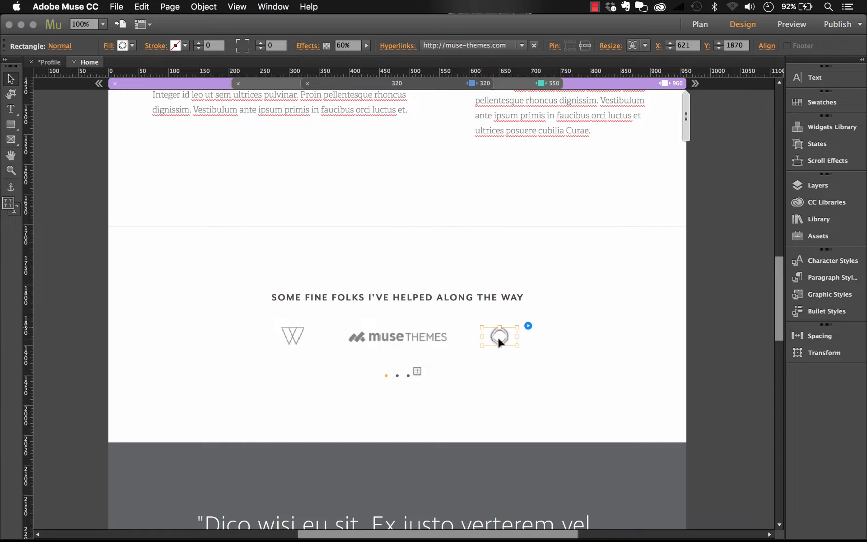
{"action": "mouse_move", "coordinate": [500, 338]}
{"action": "left_mouse_down"}
{"action": "mouse_move", "coordinate": [486, 335]}
{"action": "mouse_move", "coordinate": [496, 340]}
{"action": "left_mouse_up"}
{"action": "left_click", "coordinate": [526, 405]}
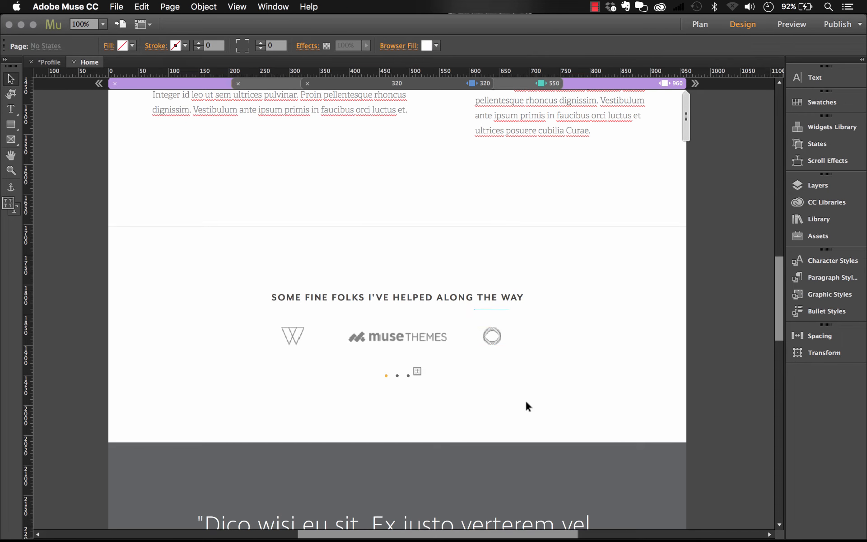
View the testimonial and footer contact sections at the end of the page, then return to the experience section
{"action": "scroll", "coordinate": [527, 402], "scroll_direction": "down", "scroll_amount": 6}
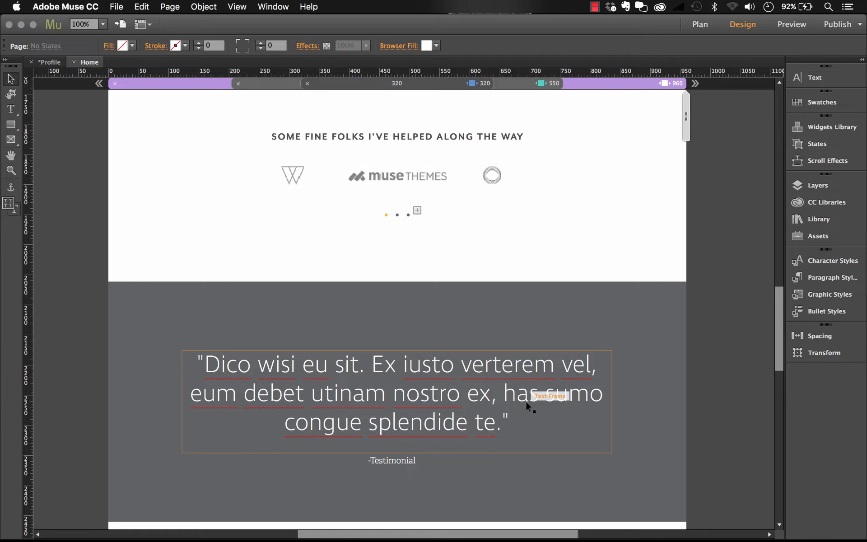
{"action": "scroll", "coordinate": [526, 401], "scroll_direction": "down", "scroll_amount": 5}
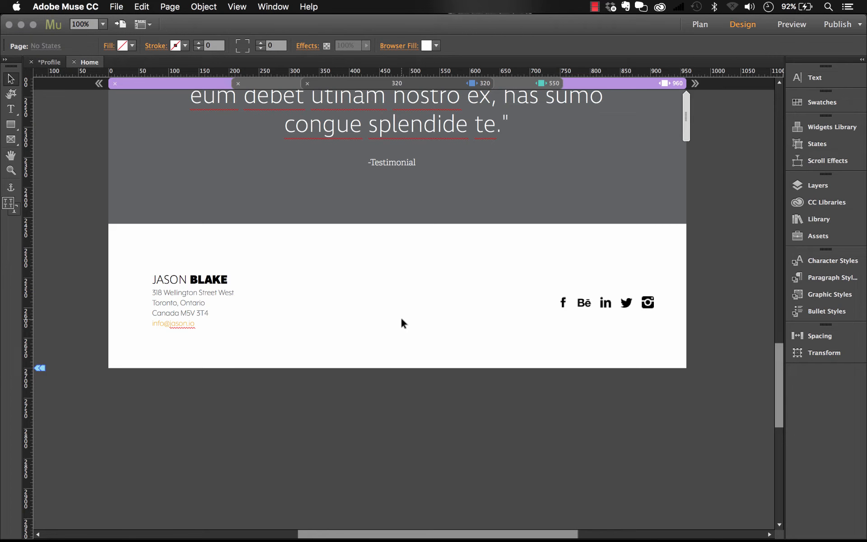
{"action": "scroll", "coordinate": [402, 319], "scroll_direction": "up", "scroll_amount": 20}
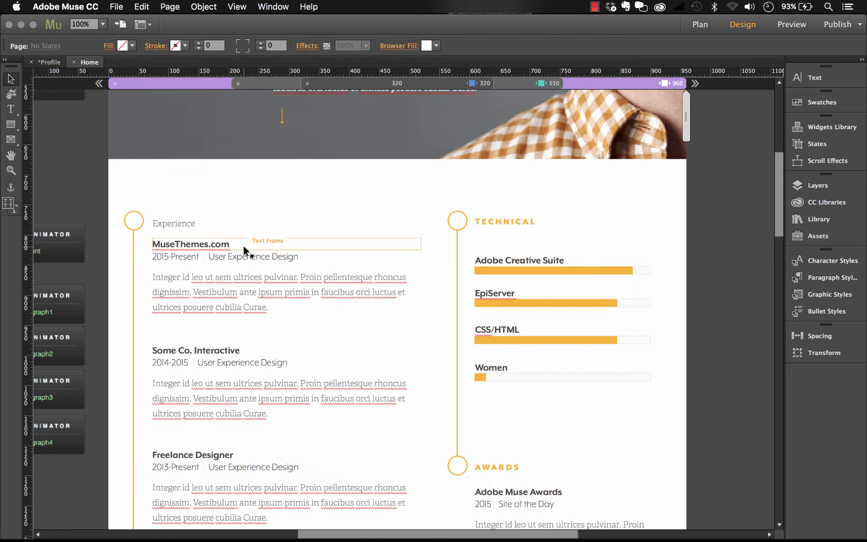
Select the MuseThemes.com experience description and check which paragraph style and graphic style it uses
{"action": "left_click", "coordinate": [246, 302]}
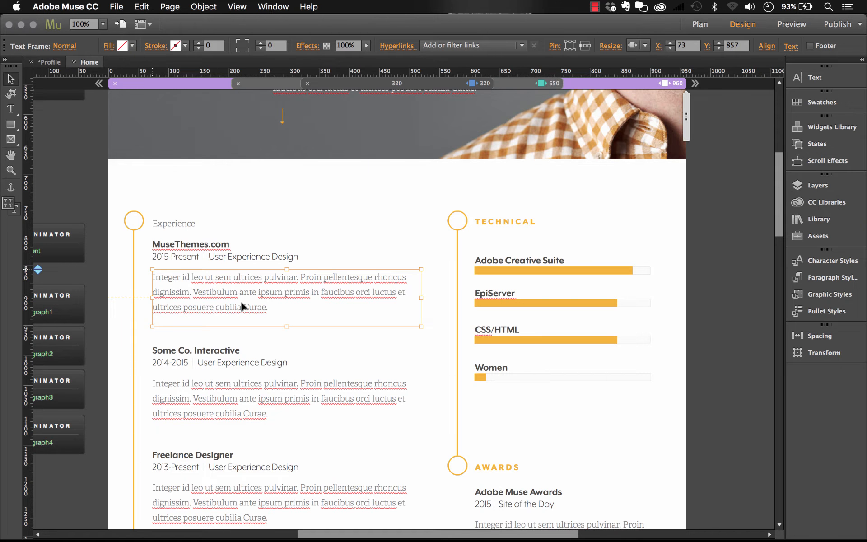
{"action": "left_click", "coordinate": [824, 278]}
{"action": "mouse_move", "coordinate": [593, 340]}
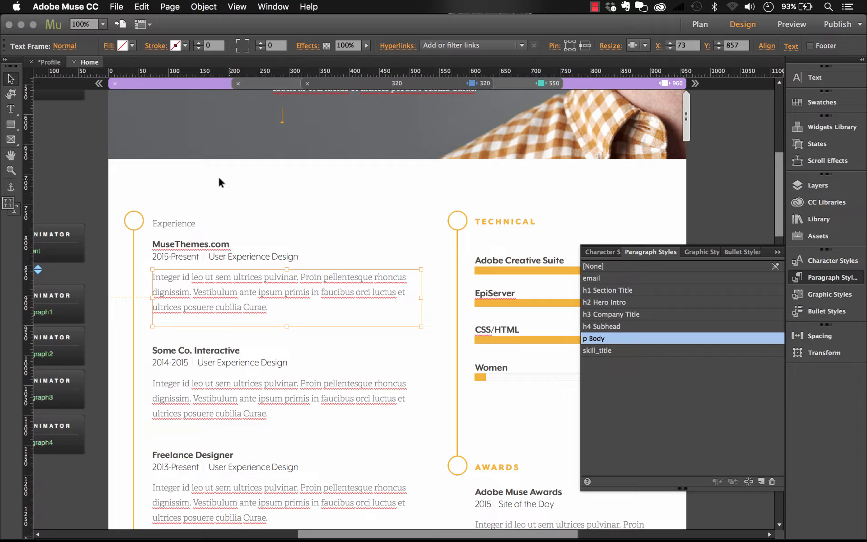
{"action": "left_click", "coordinate": [700, 253]}
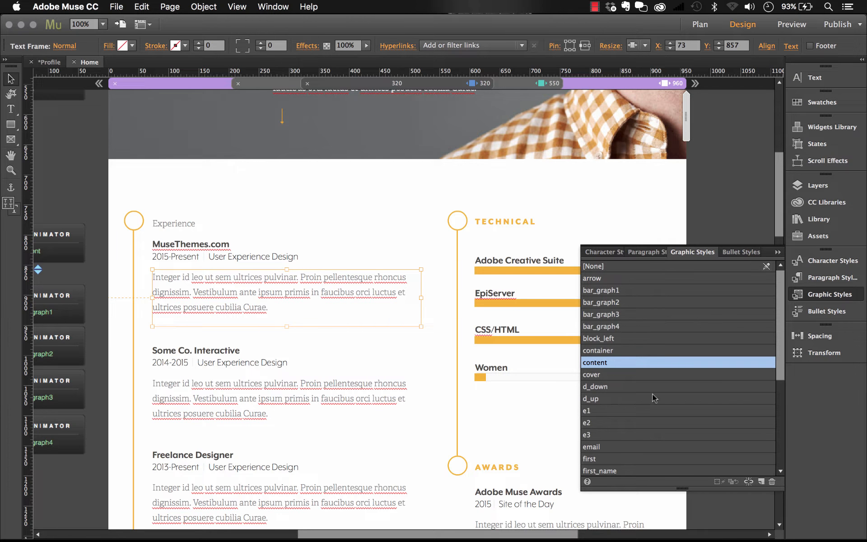
{"action": "left_click", "coordinate": [240, 195]}
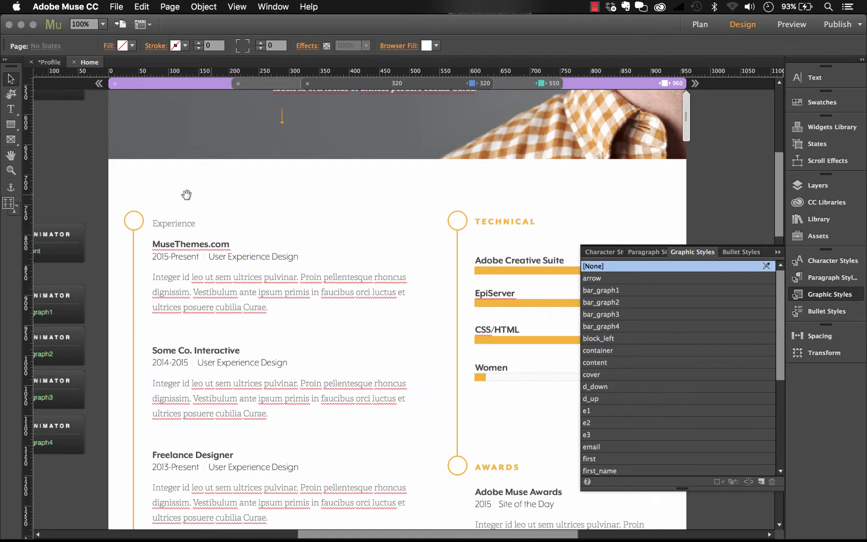
Compare the bar_graph1 OnLoad Animator widget beside the page with the Adobe Creative Suite skill bar it animates
{"action": "left_click_drag", "start_coordinate": [185, 194], "coordinate": [296, 194]}
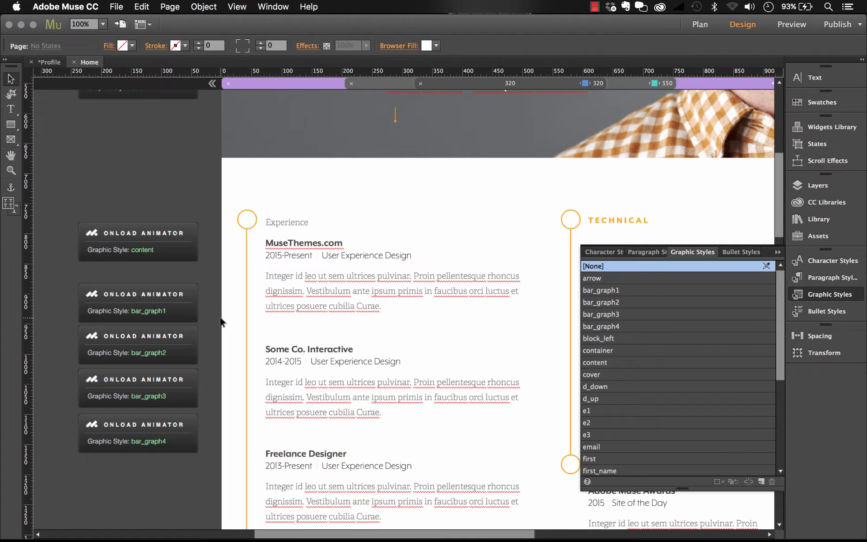
{"action": "left_click", "coordinate": [778, 252]}
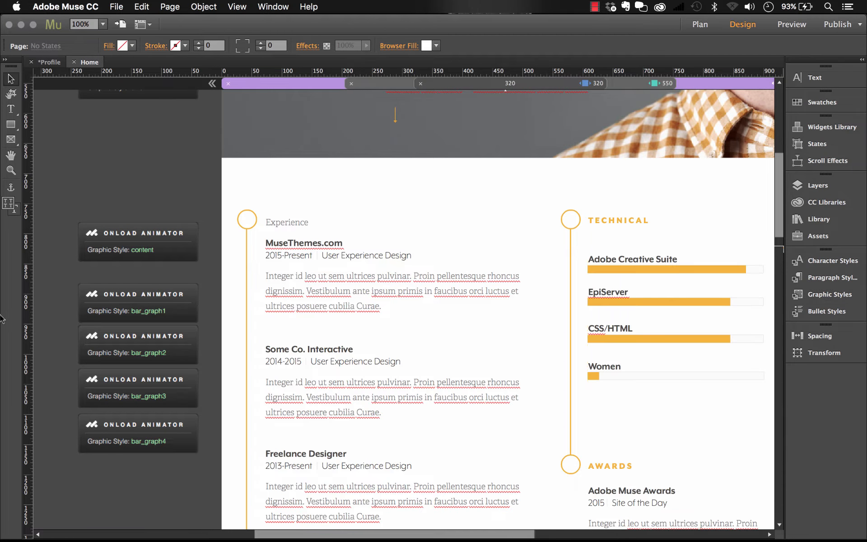
{"action": "left_click", "coordinate": [173, 320]}
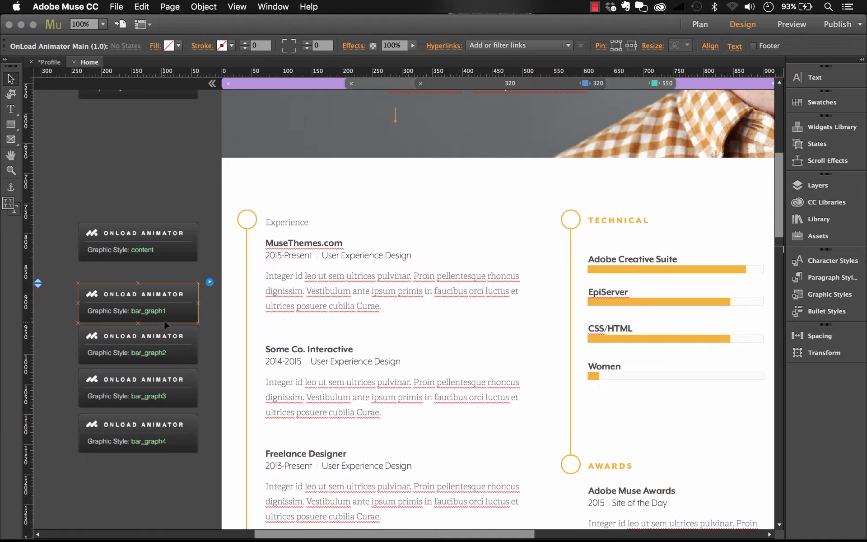
{"action": "scroll", "coordinate": [281, 311], "scroll_direction": "right", "scroll_amount": 2}
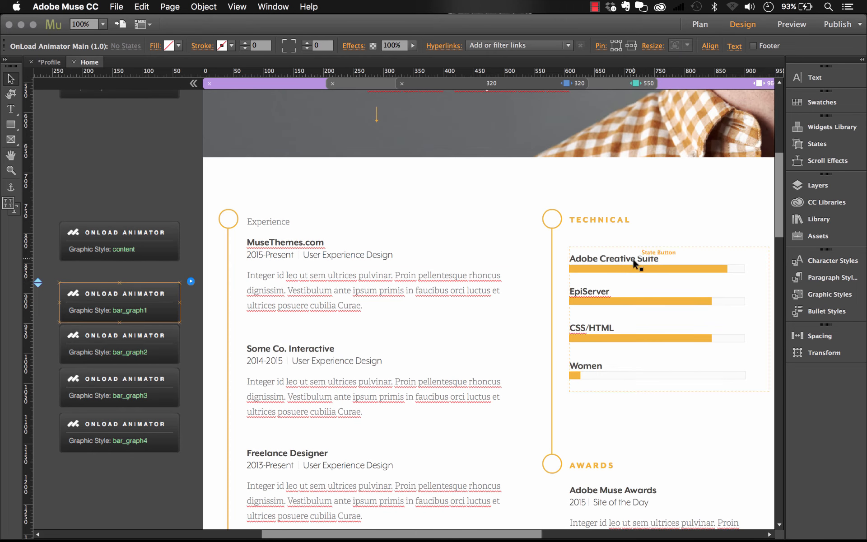
{"action": "left_click", "coordinate": [633, 265]}
{"action": "left_click", "coordinate": [675, 271]}
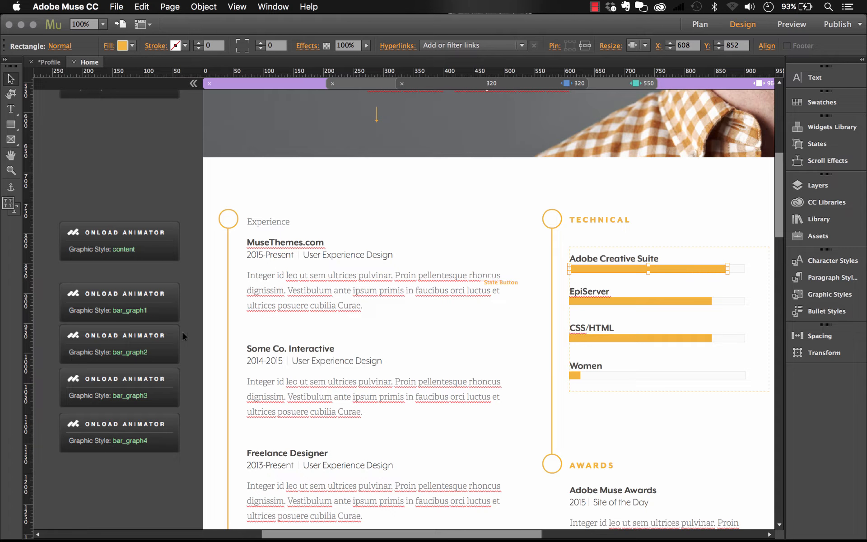
{"action": "left_click", "coordinate": [169, 305]}
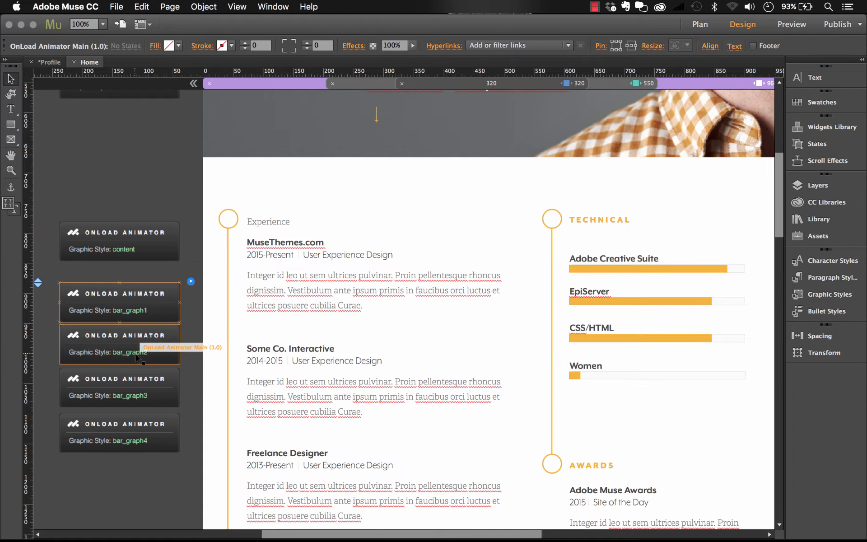
{"action": "left_click", "coordinate": [186, 434]}
Find the mask graphic style in the graphic styles list and go to the widget using it on the current page
{"action": "scroll", "coordinate": [188, 359], "scroll_direction": "down", "scroll_amount": 3}
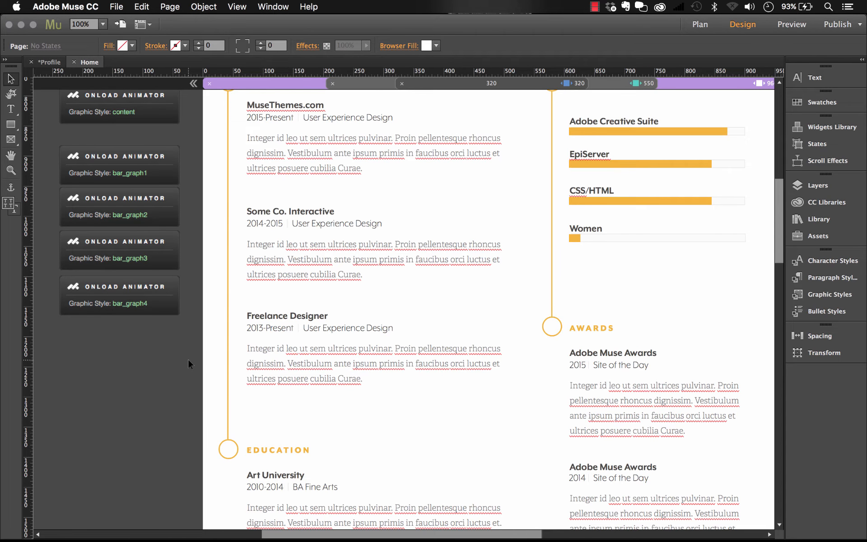
{"action": "left_click", "coordinate": [813, 296]}
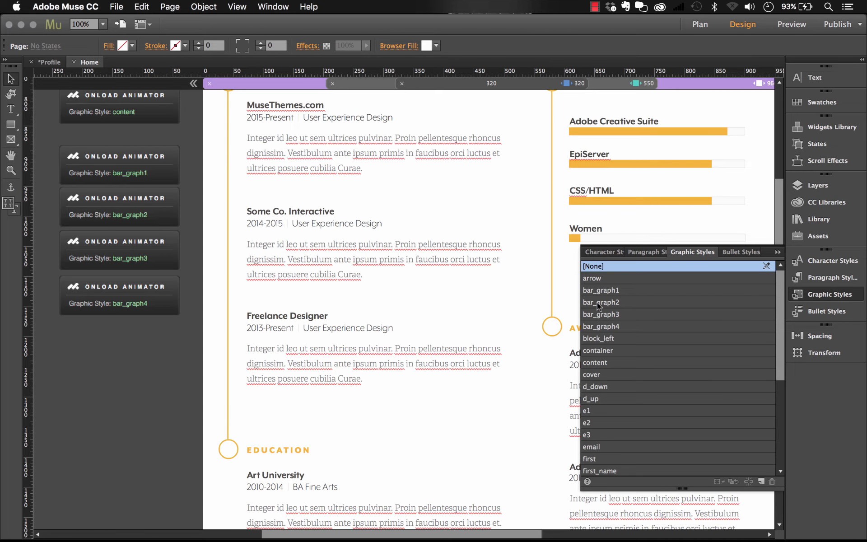
{"action": "scroll", "coordinate": [596, 375], "scroll_direction": "down", "scroll_amount": 5}
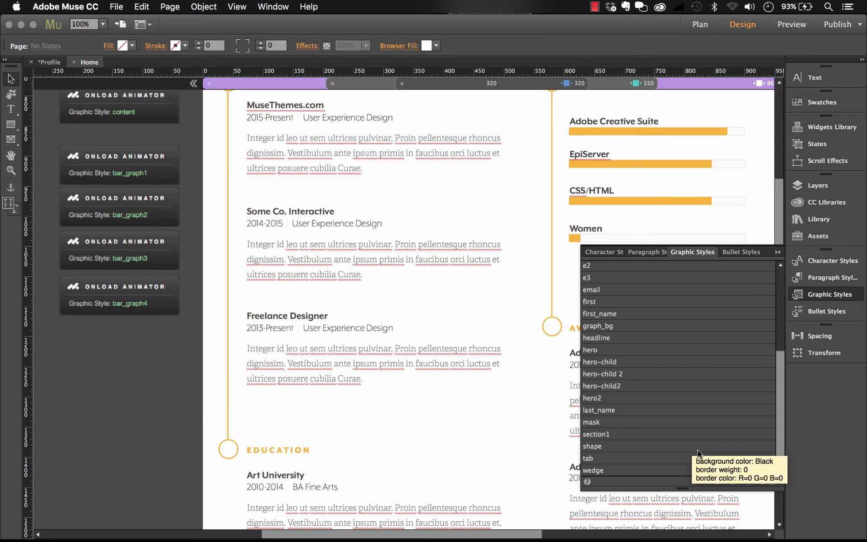
{"action": "right_click", "coordinate": [590, 424]}
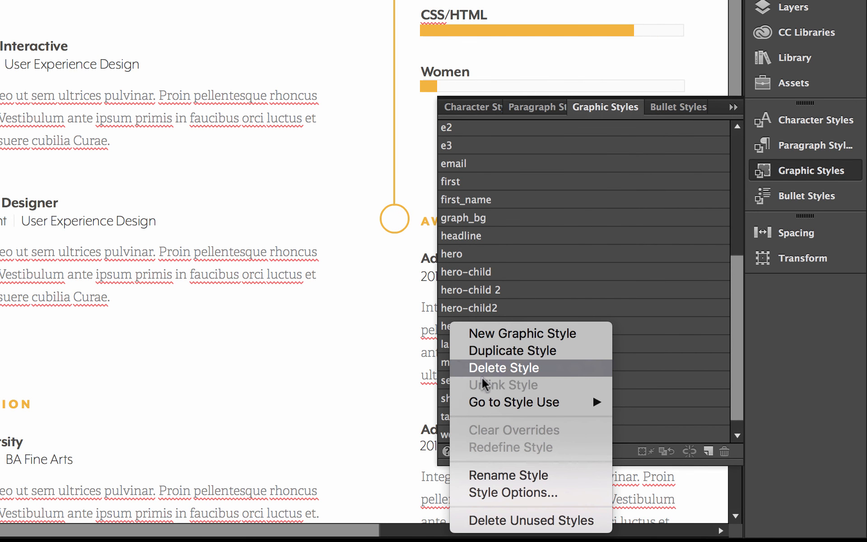
{"action": "mouse_move", "coordinate": [508, 408]}
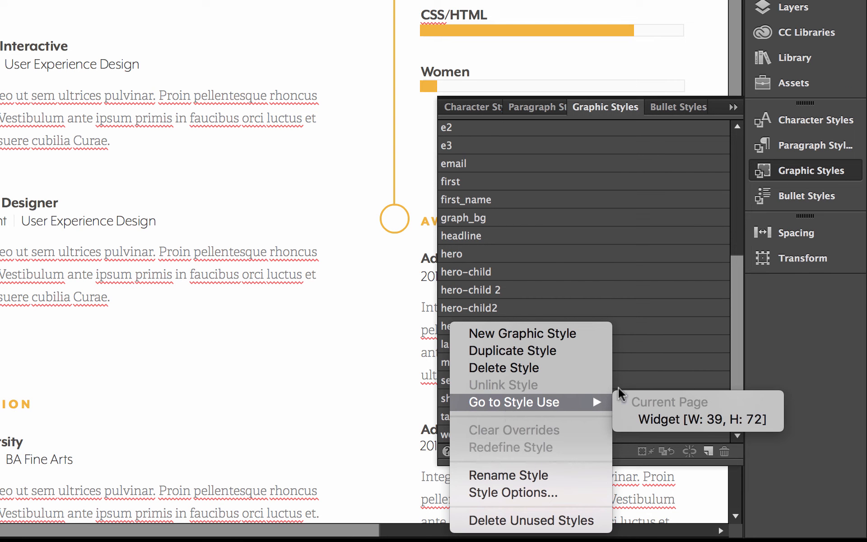
{"action": "left_click", "coordinate": [671, 422]}
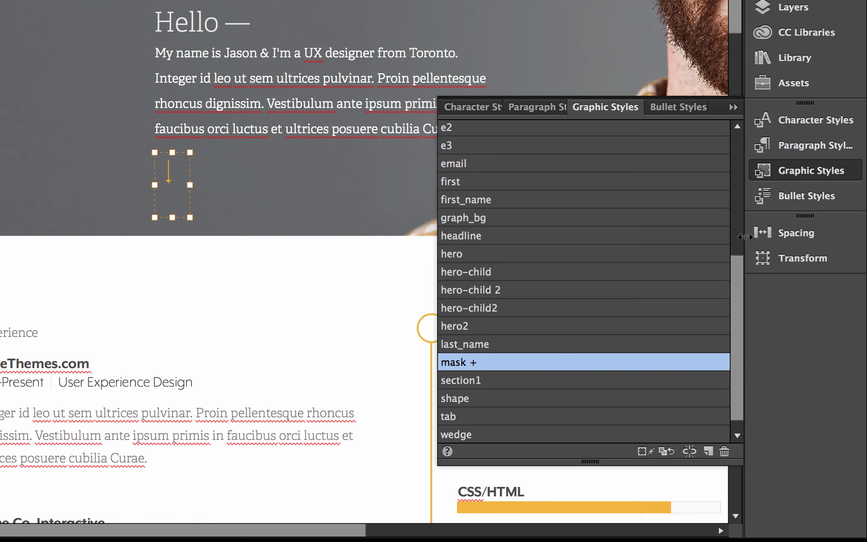
Close the graphic styles list, deselect the arrow widget and view the animator widgets beside the hero
{"action": "left_click", "coordinate": [738, 107]}
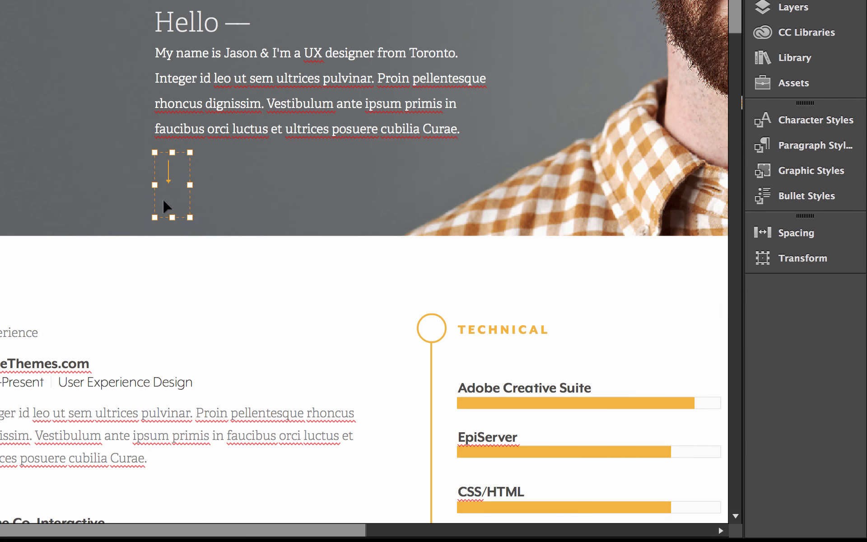
{"action": "key", "text": "Escape"}
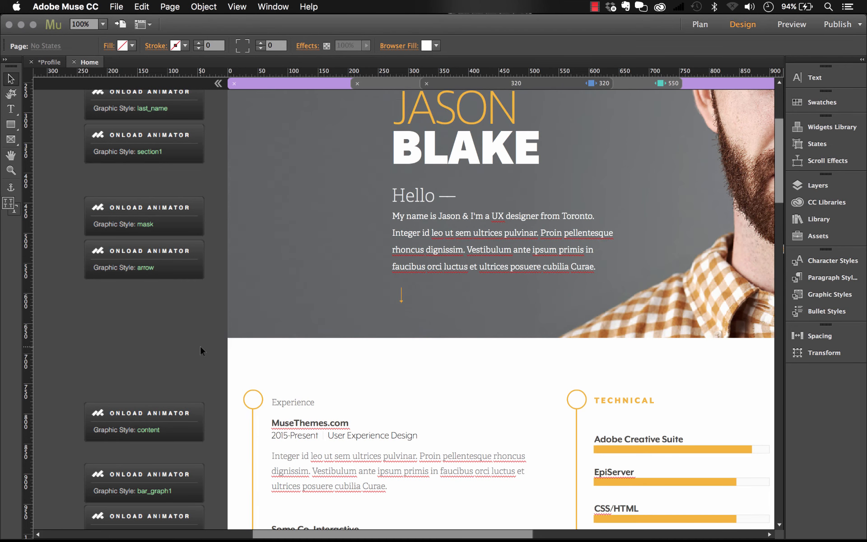
{"action": "scroll", "coordinate": [200, 345], "scroll_direction": "down", "scroll_amount": 3}
{"action": "scroll", "coordinate": [200, 346], "scroll_direction": "down", "scroll_amount": 5}
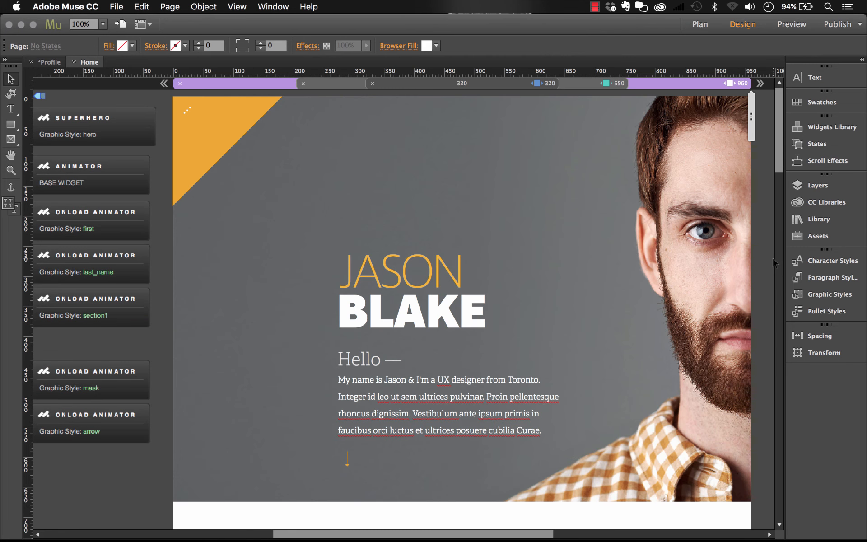